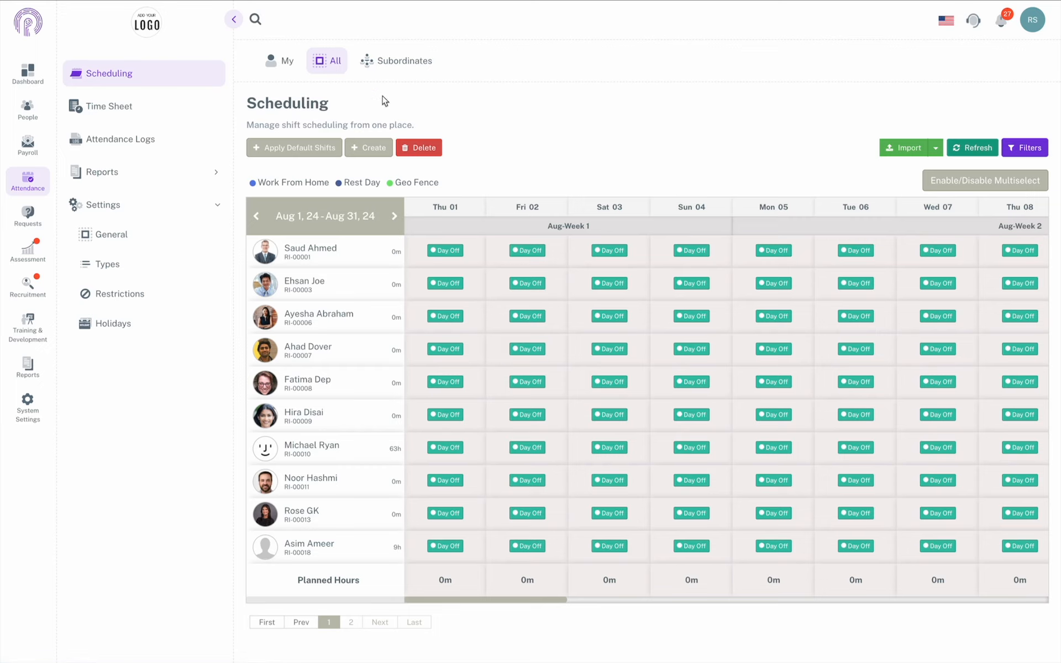
Step: From the all-employee August 1–31, 2024 Scheduling grid, start creating a new schedule
left_click(372, 146)
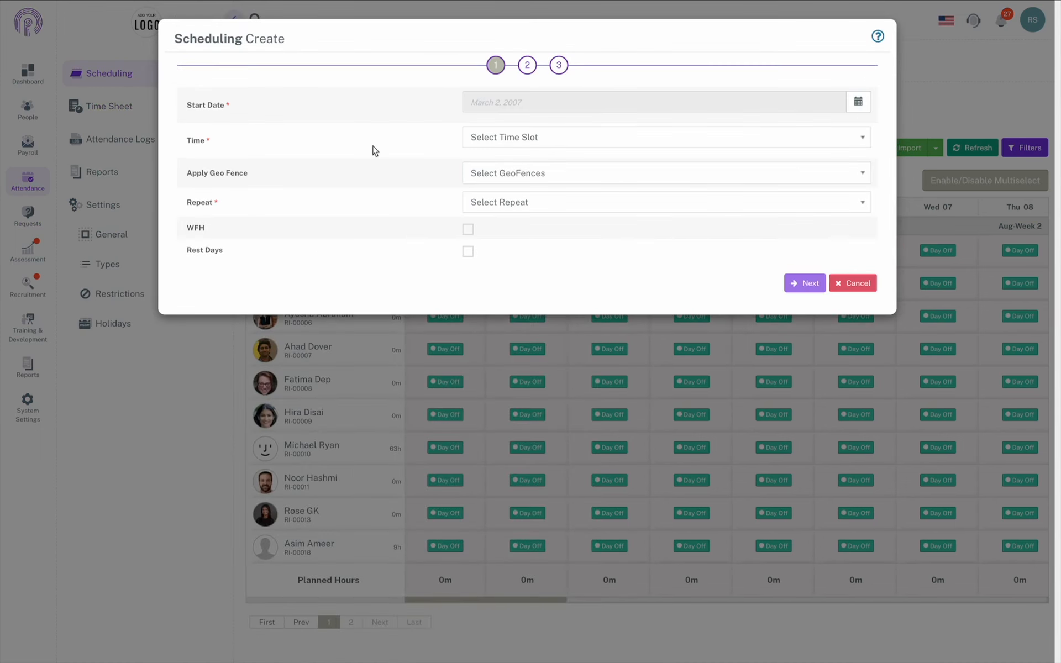
Step: Set the schedule start date to August 1, 2024 and choose the default time slot
left_click(858, 102)
left_click(581, 162)
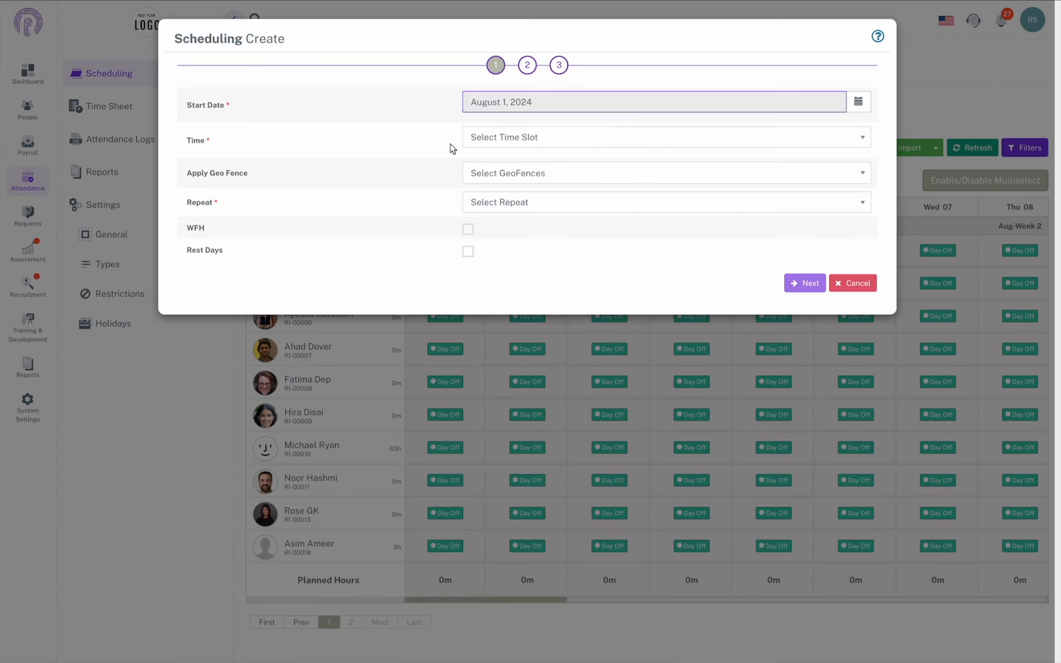
left_click(494, 142)
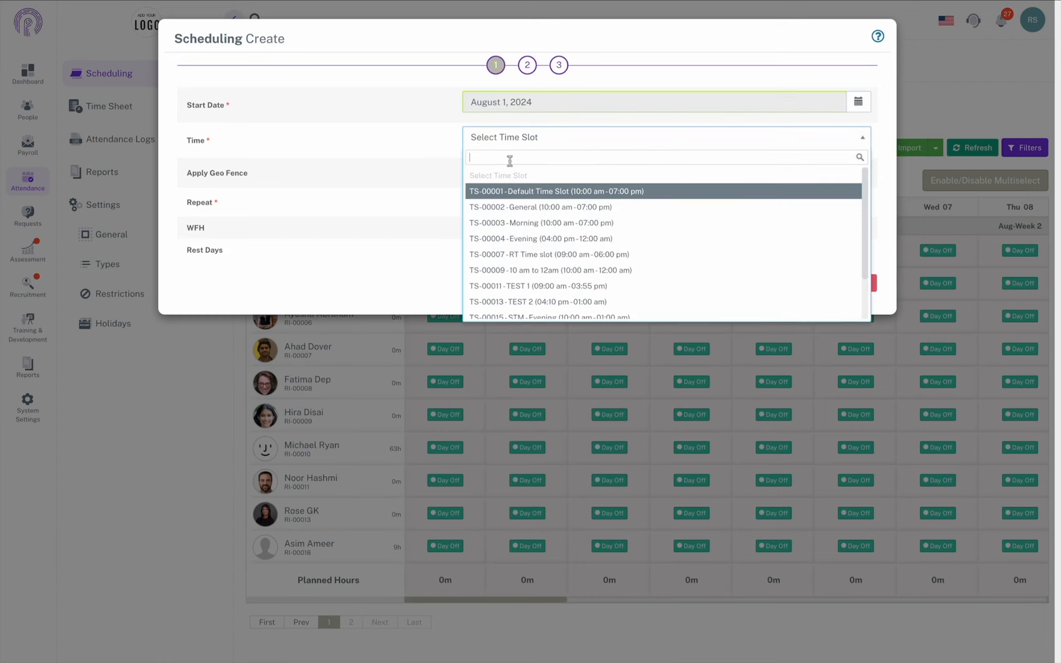
left_click(517, 188)
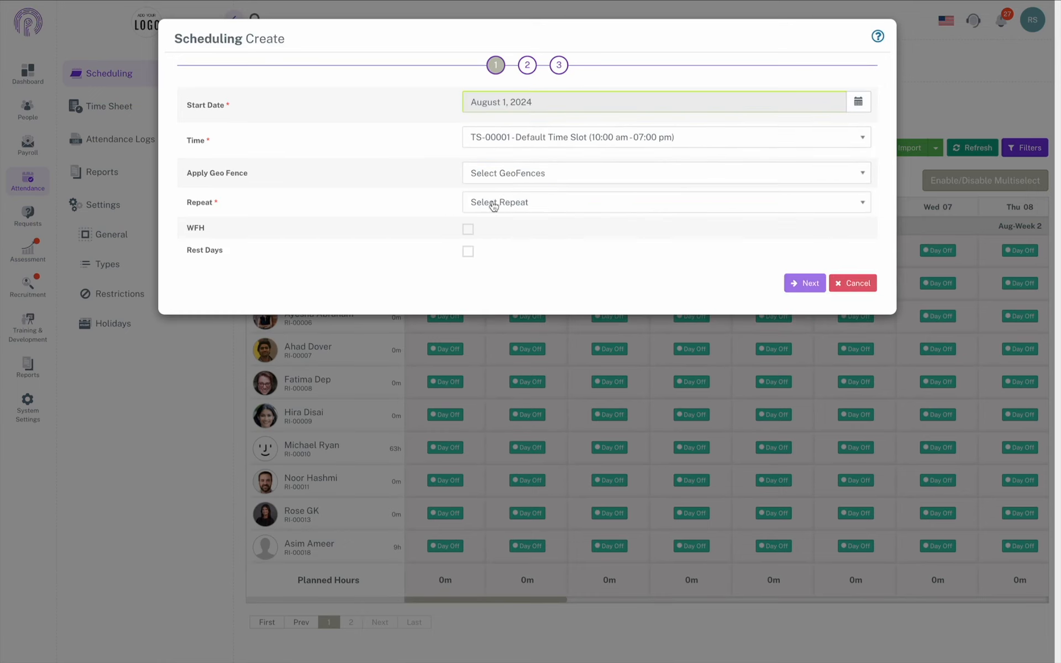
Step: Repeat the shift every week on Monday through Friday until August 14, 2024
left_click(528, 204)
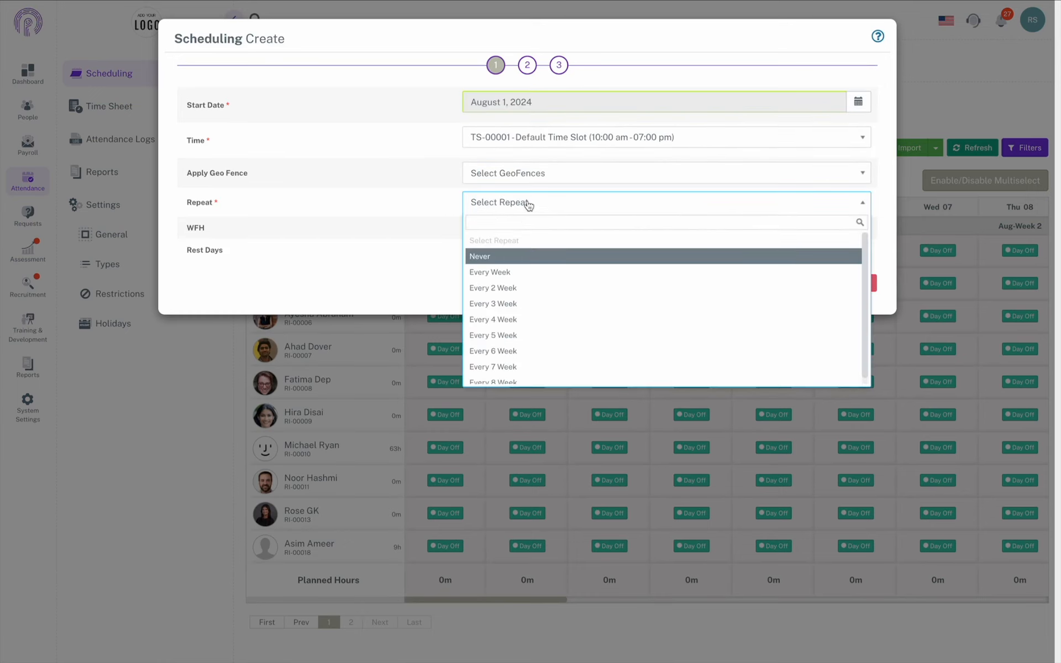
left_click(538, 279)
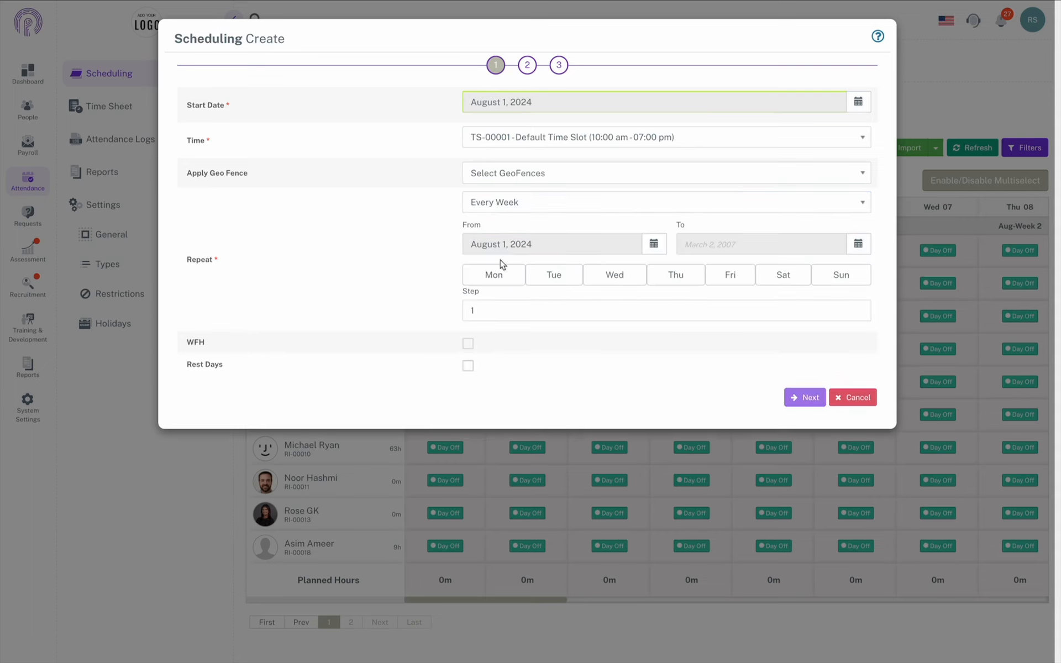
left_click(858, 245)
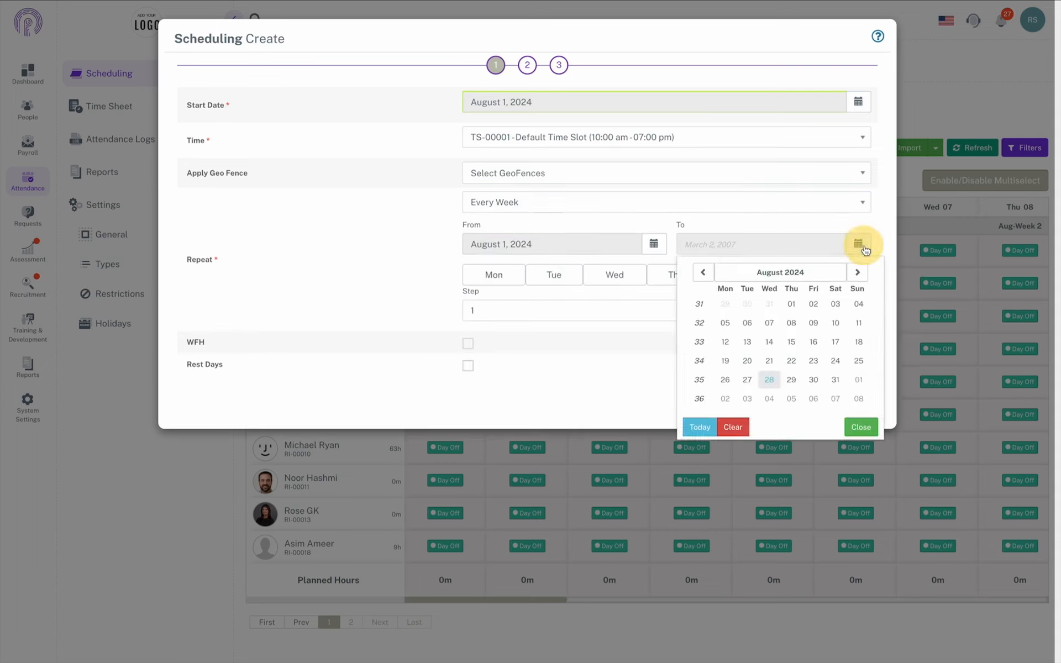
left_click(769, 342)
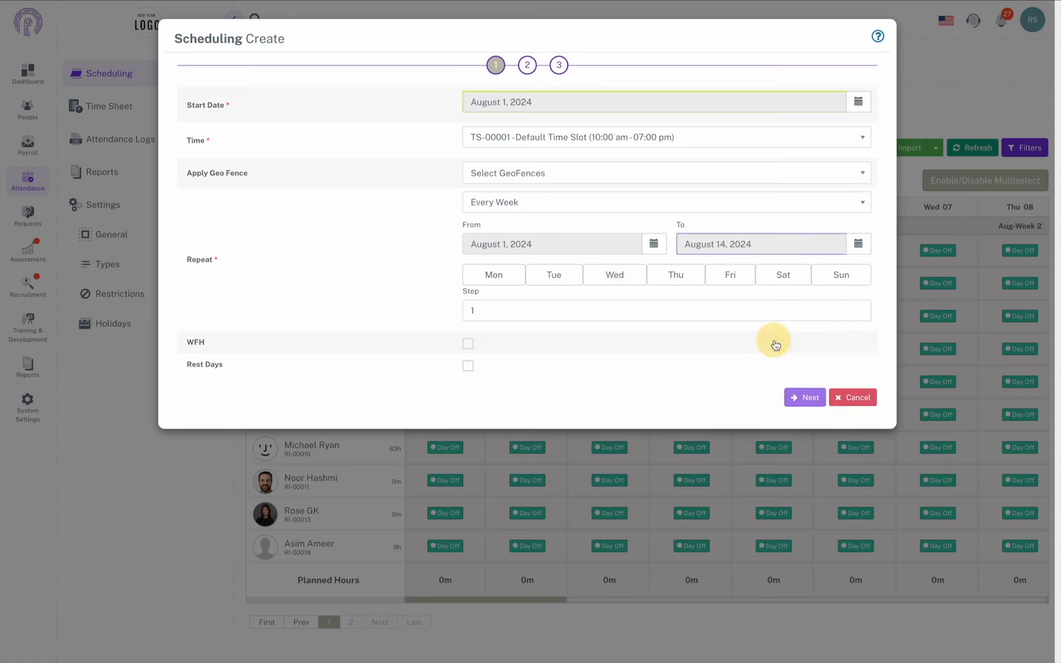
left_click(494, 275)
left_click(554, 275)
left_click(615, 276)
left_click(671, 274)
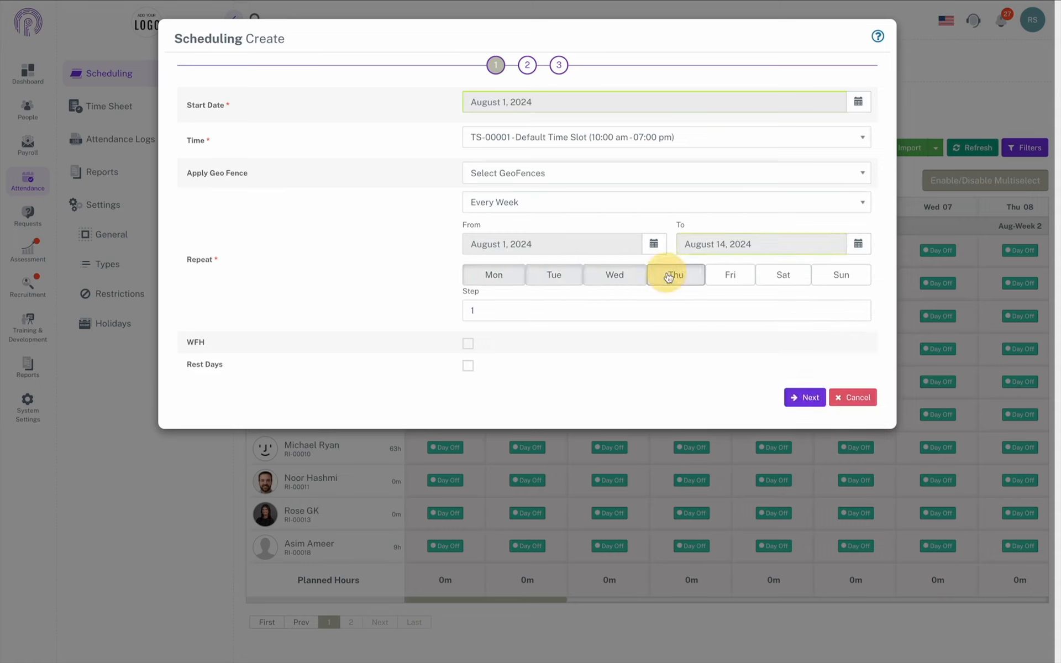
left_click(718, 276)
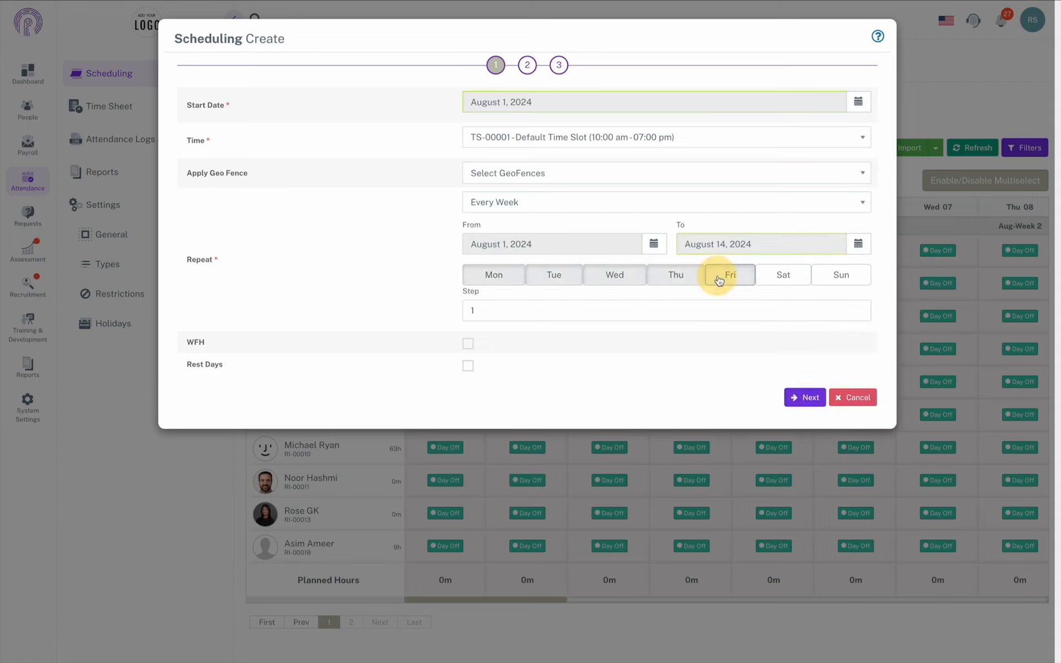
Step: Set the repeat step value to 2
left_click(651, 313)
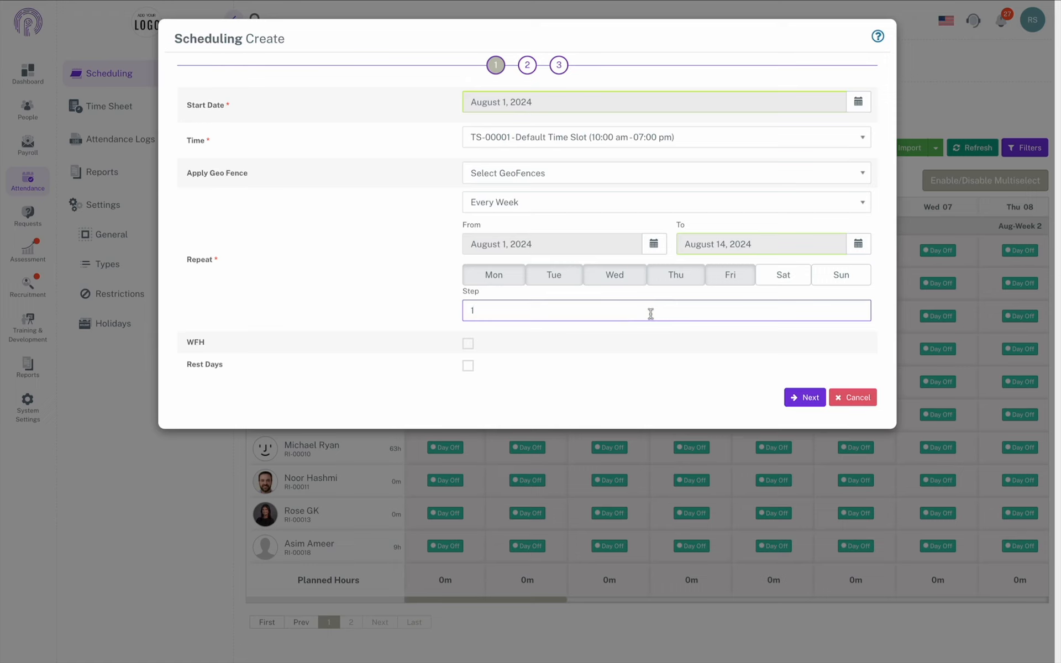
key("BackSpace")
type("2")
left_click(707, 330)
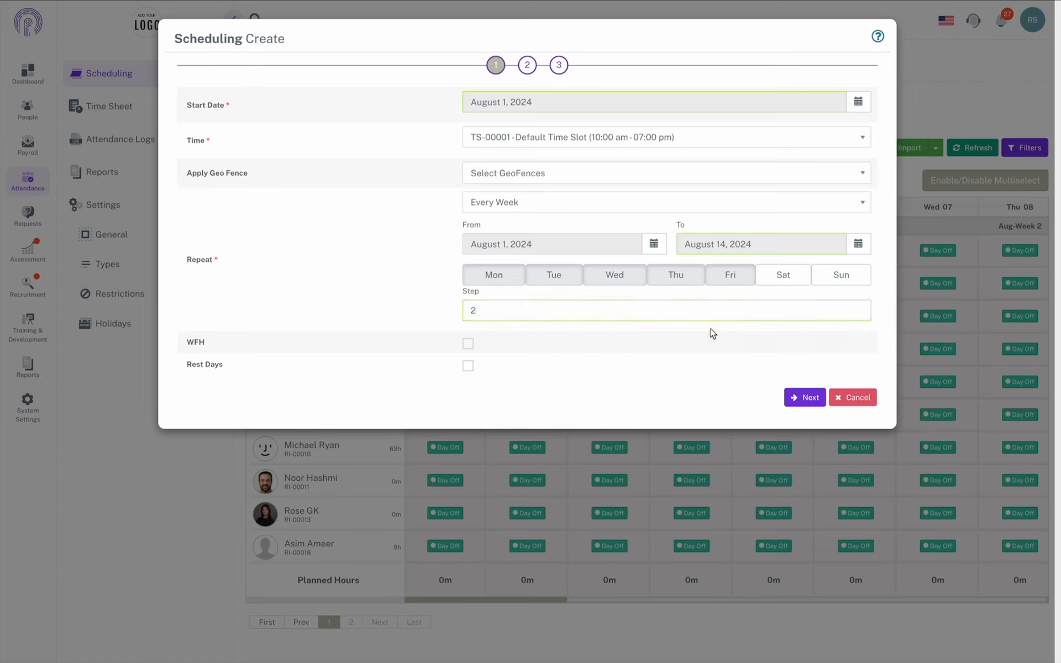
left_click(677, 312)
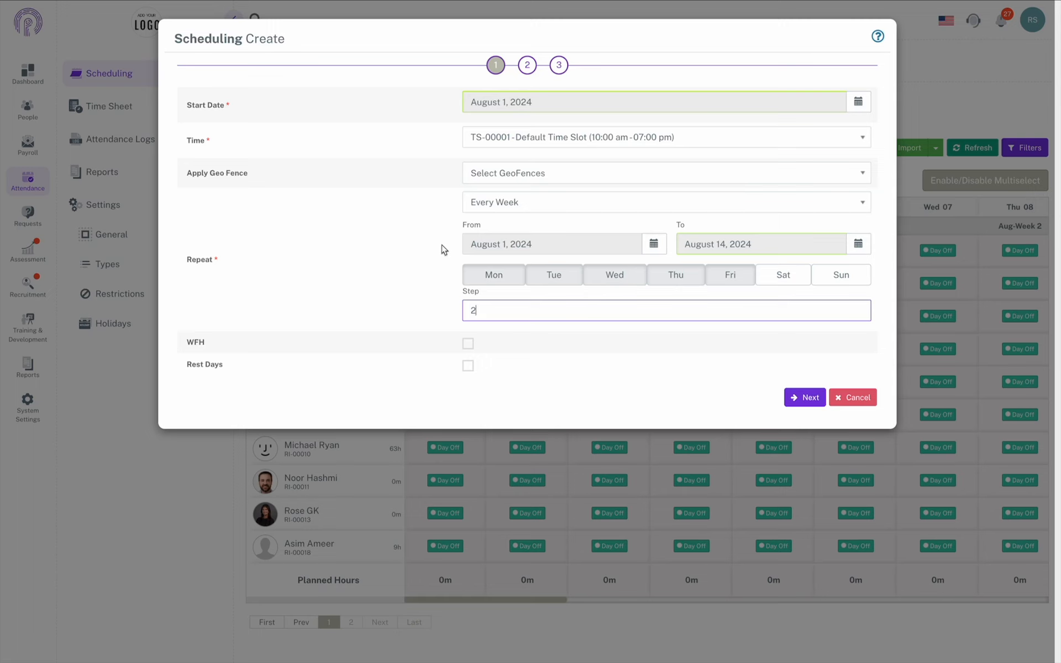
left_click(589, 135)
Step: Switch to the TS-00024 General Timslot (9 to 5), reset the step to 1, and continue
scroll(589, 252, "down", 3)
left_click(622, 309)
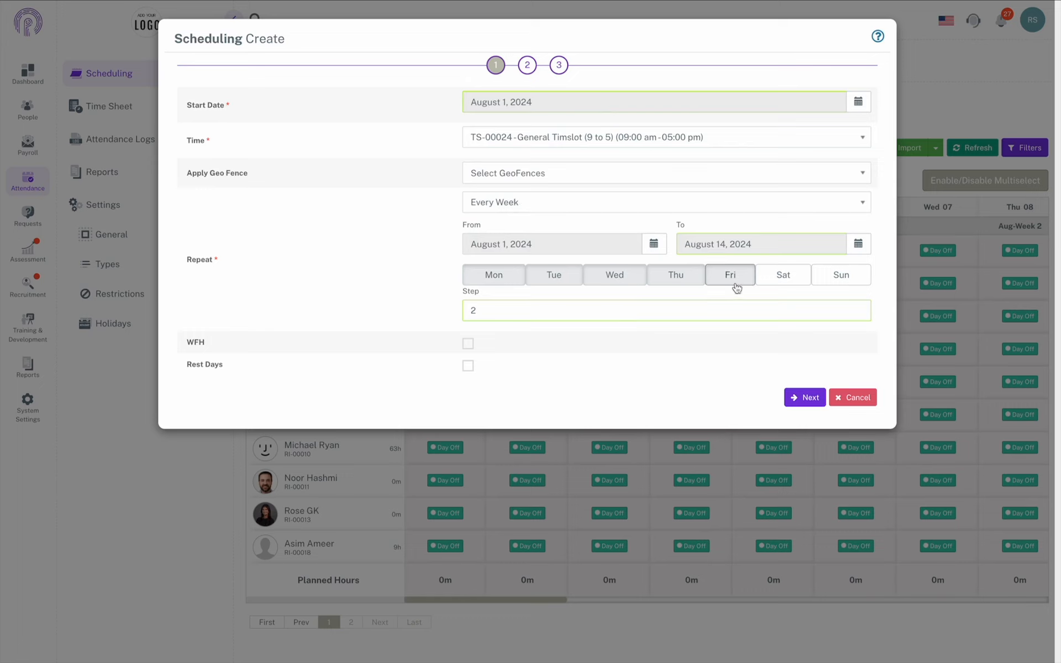
left_click(606, 310)
key("BackSpace")
type("1")
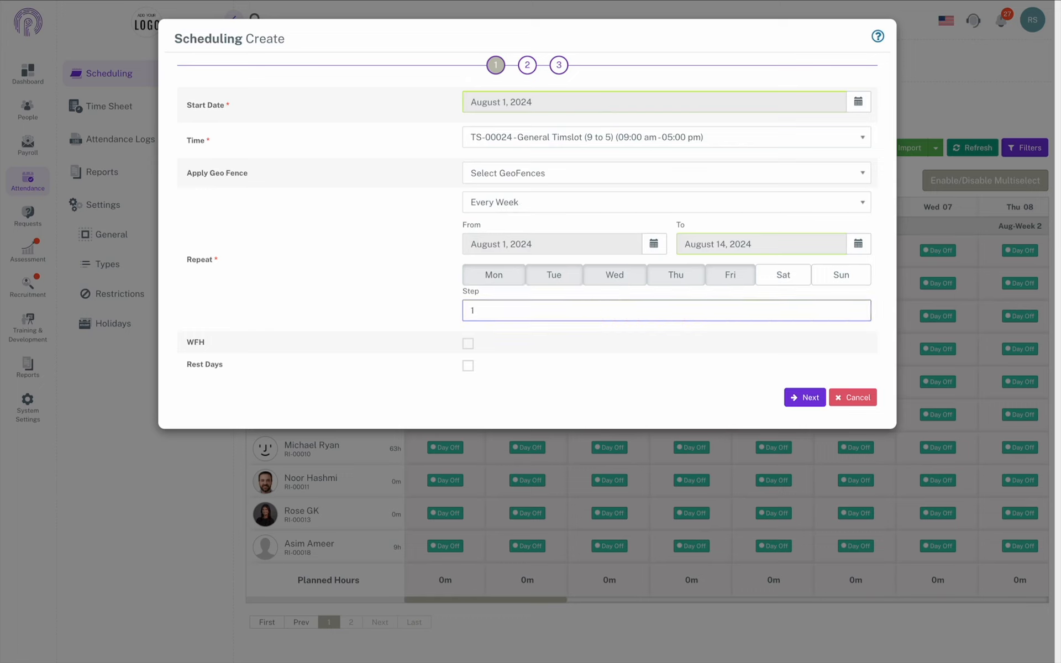
left_click(658, 333)
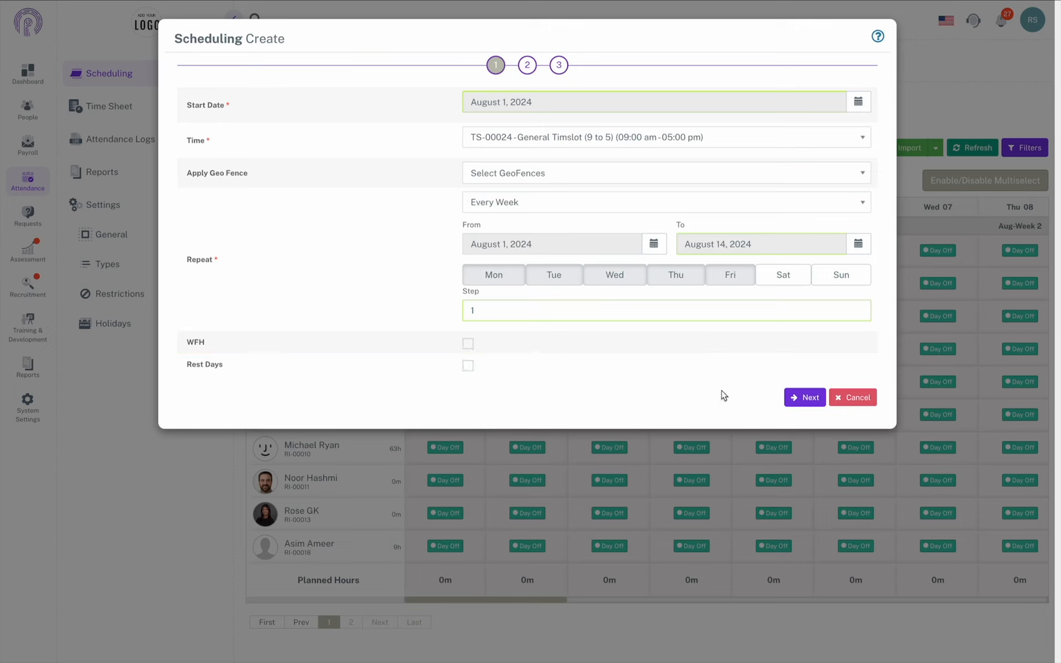
left_click(805, 397)
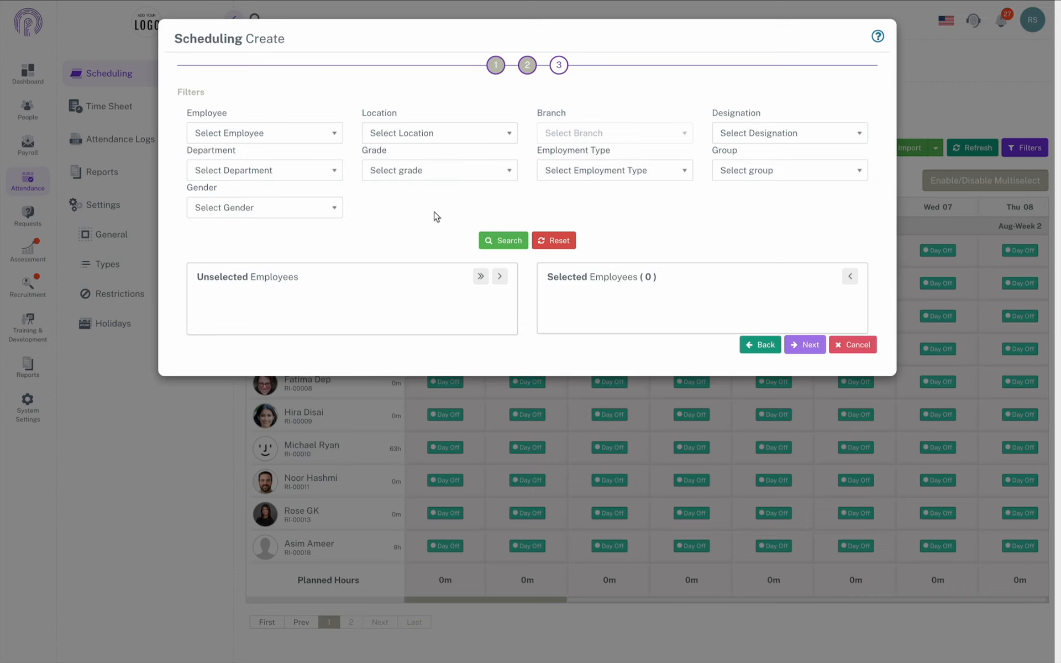
Step: List the employees and move all 17 into the selected list
left_click(315, 137)
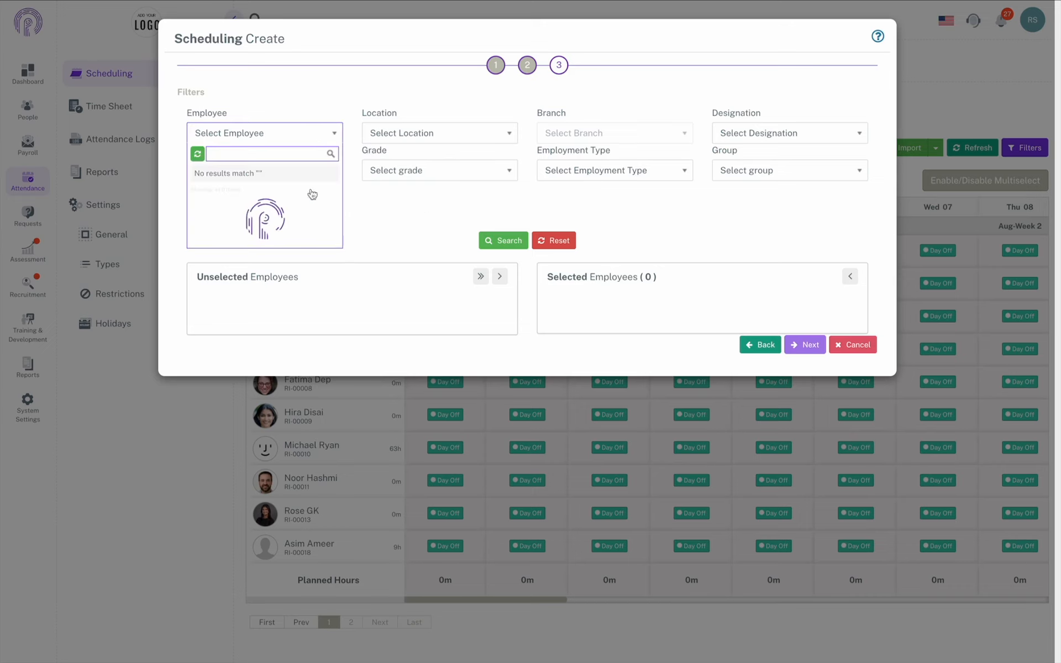
scroll(265, 260, "down", 5)
left_click(441, 234)
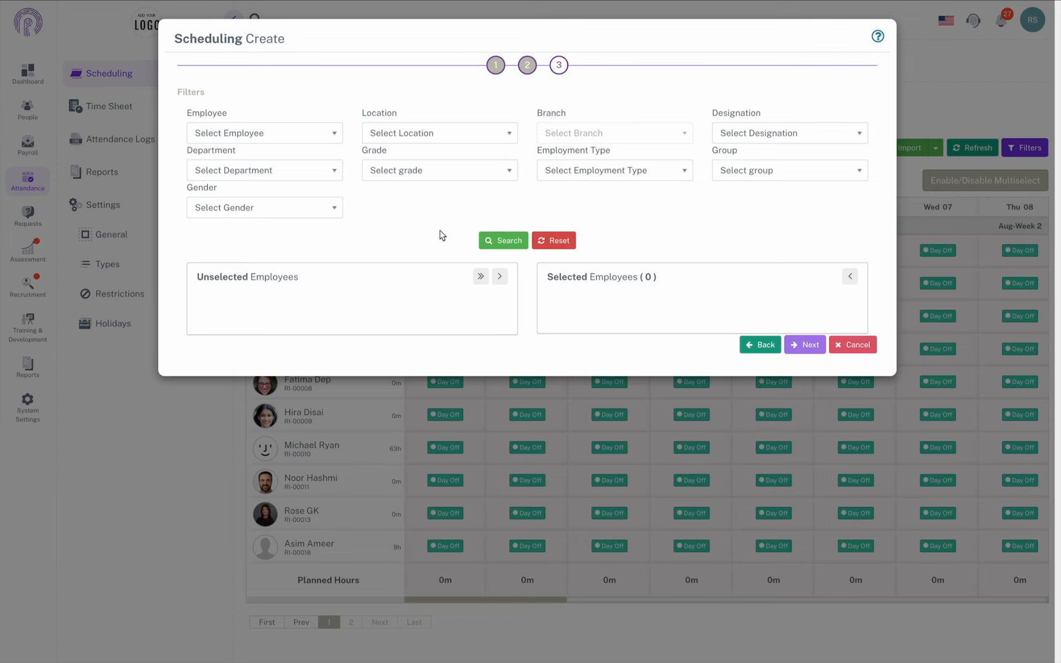
left_click(498, 246)
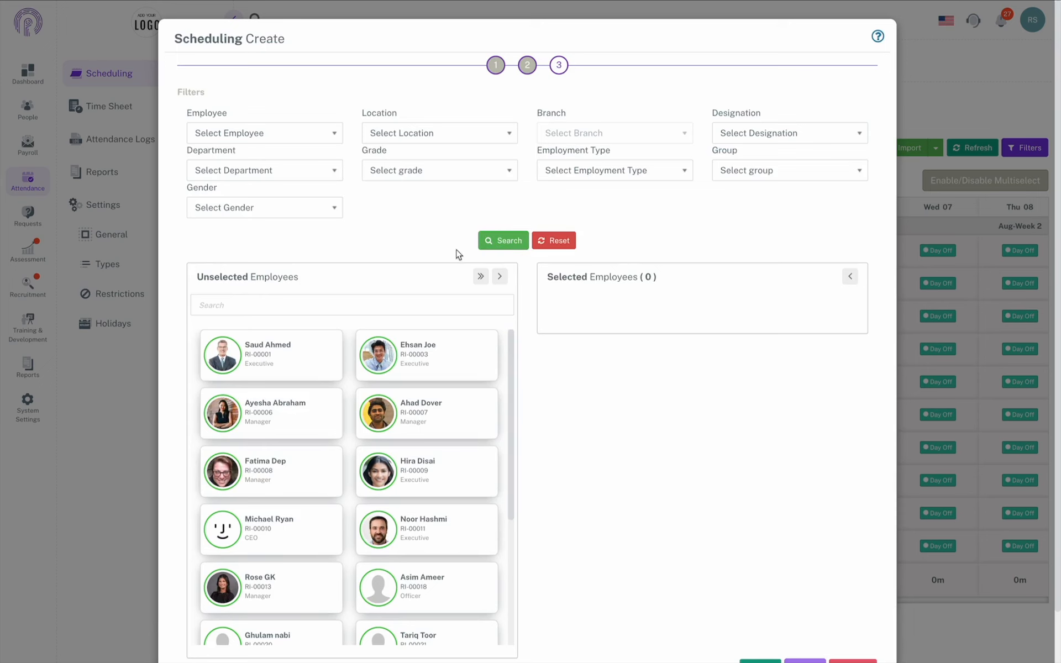
left_click(480, 275)
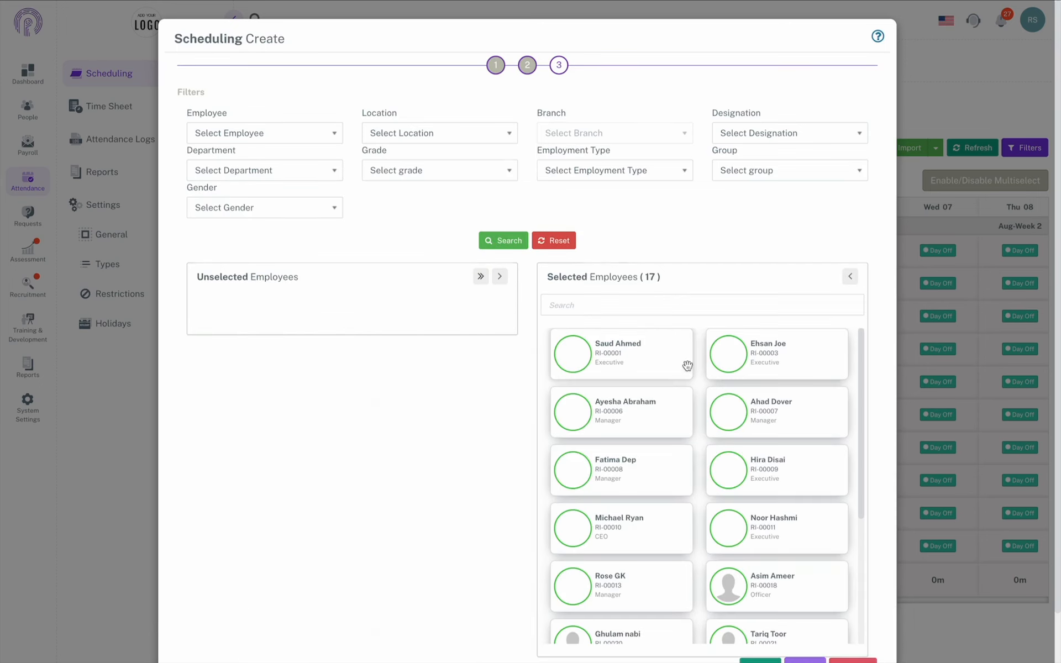
Step: Proceed to the summary and save the 9-to-5 weekday shifts for August 1–14
scroll(895, 384, "down", 2)
left_click(806, 613)
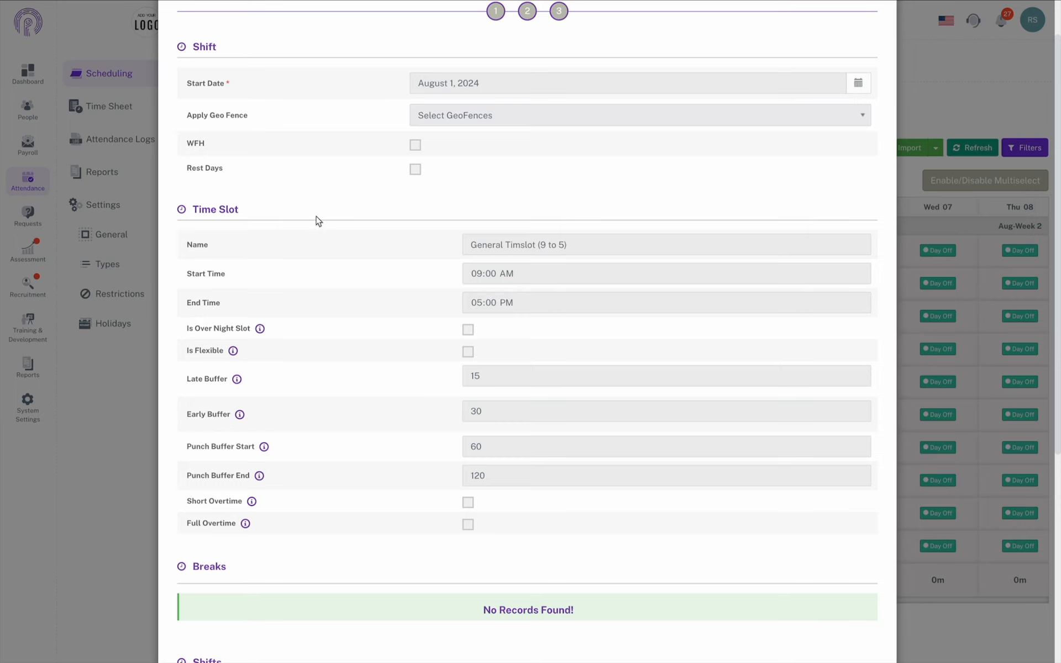
scroll(318, 221, "down", 6)
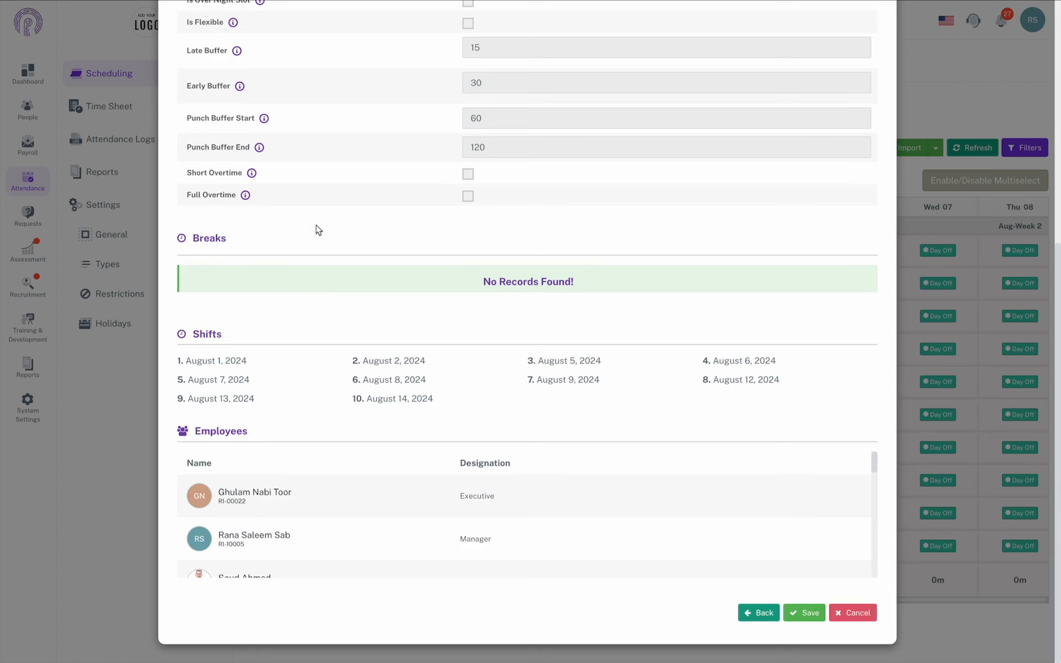
left_click(805, 613)
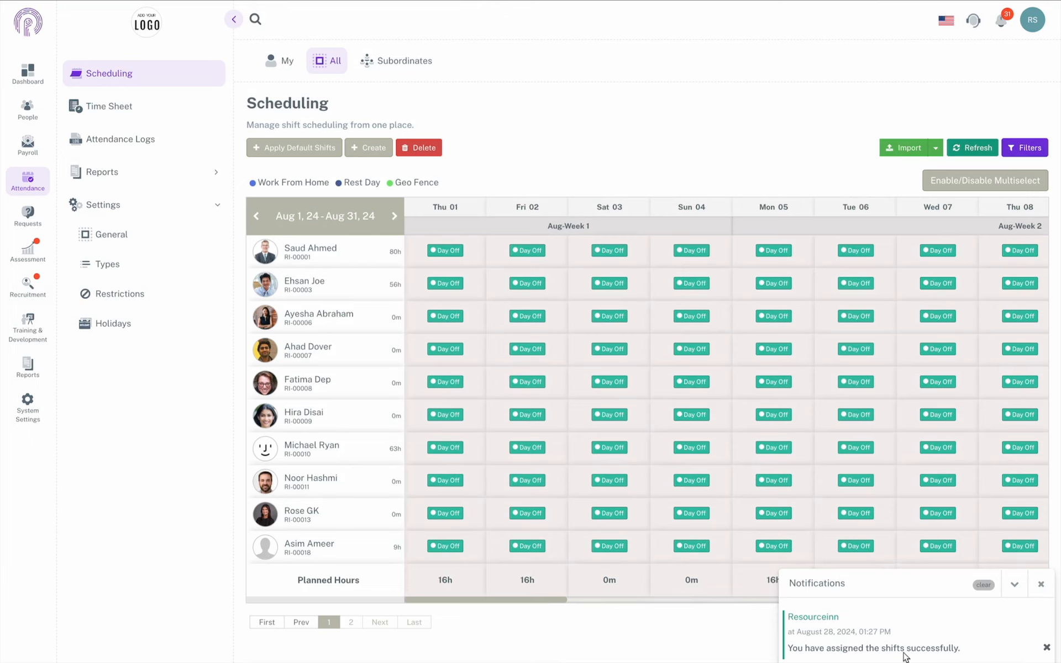
Step: Refresh the schedule grid to show the new 09:00–05:00 weekday shifts
left_click(980, 146)
scroll(744, 330, "right", 2)
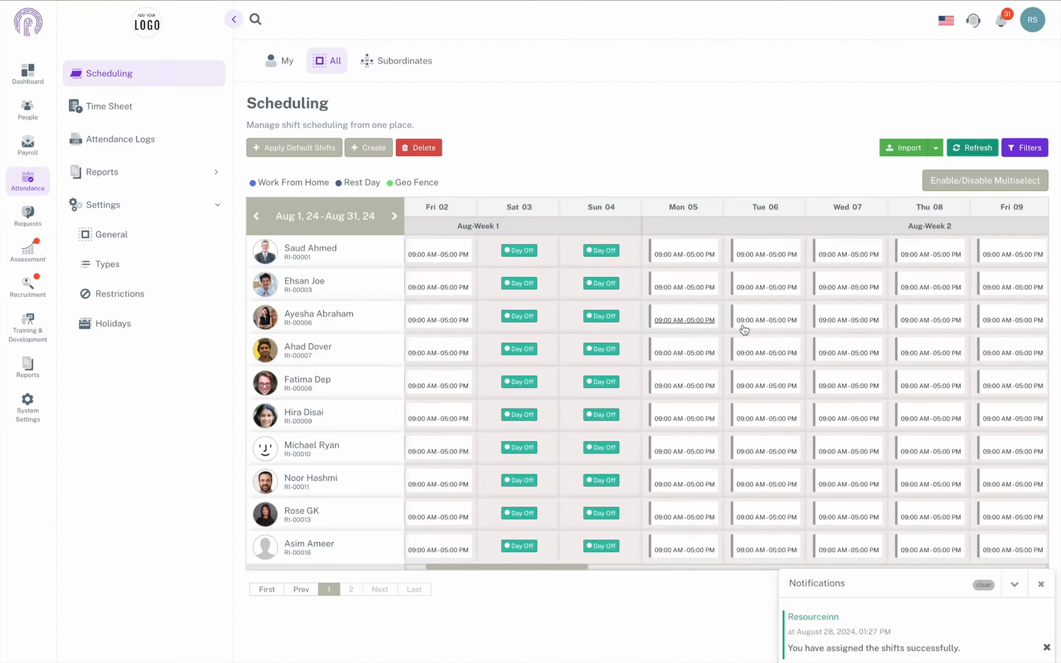
scroll(744, 330, "right", 4)
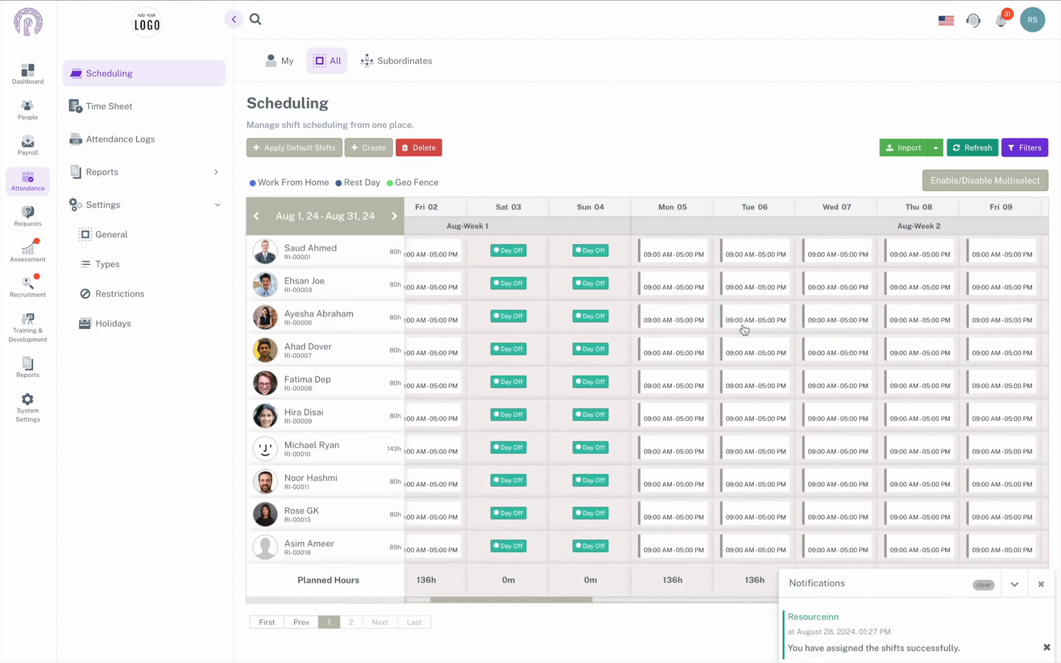
Step: Clear and close the shift-assignment notification, then begin a new schedule
left_click(983, 585)
left_click(1038, 630)
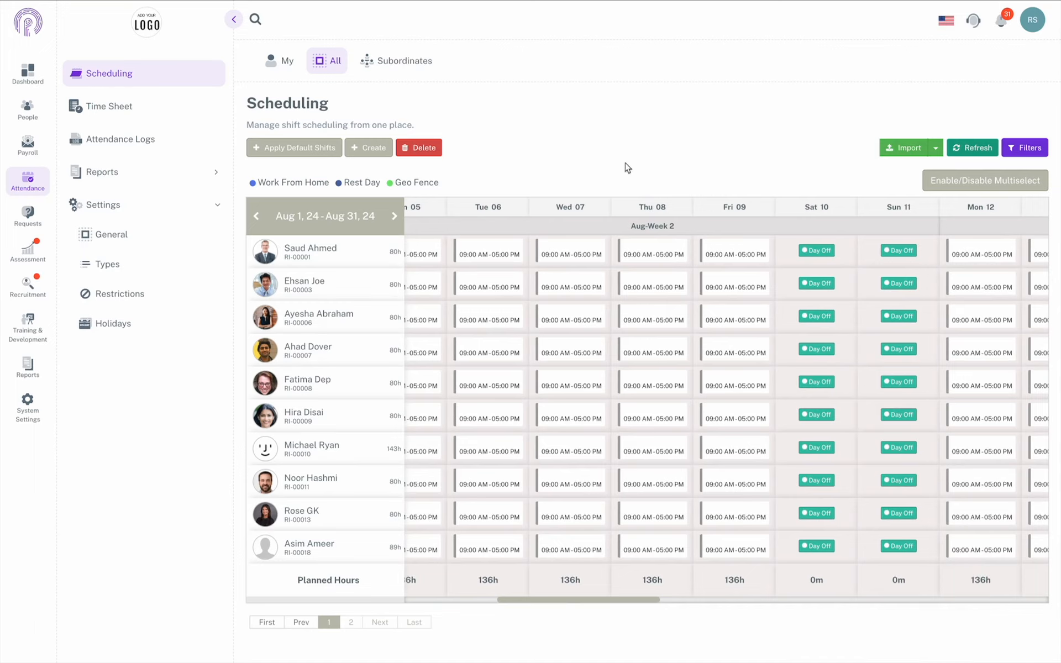
left_click(380, 151)
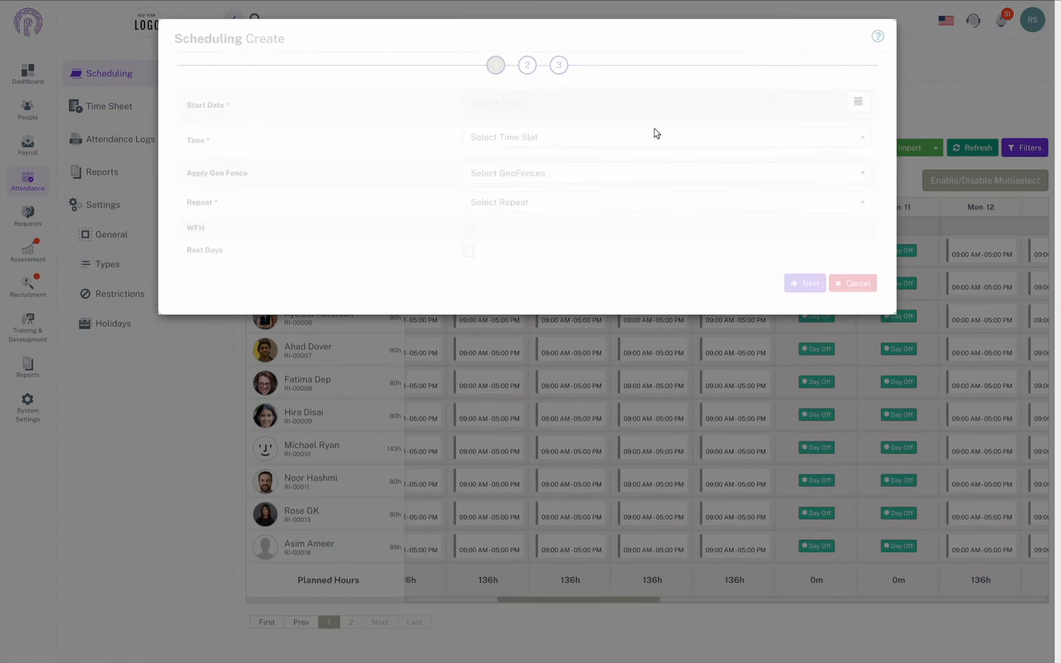
Step: Set the start date to August 3, 2024 with the 24 Hours Shift time slot
left_click(858, 102)
left_click(626, 163)
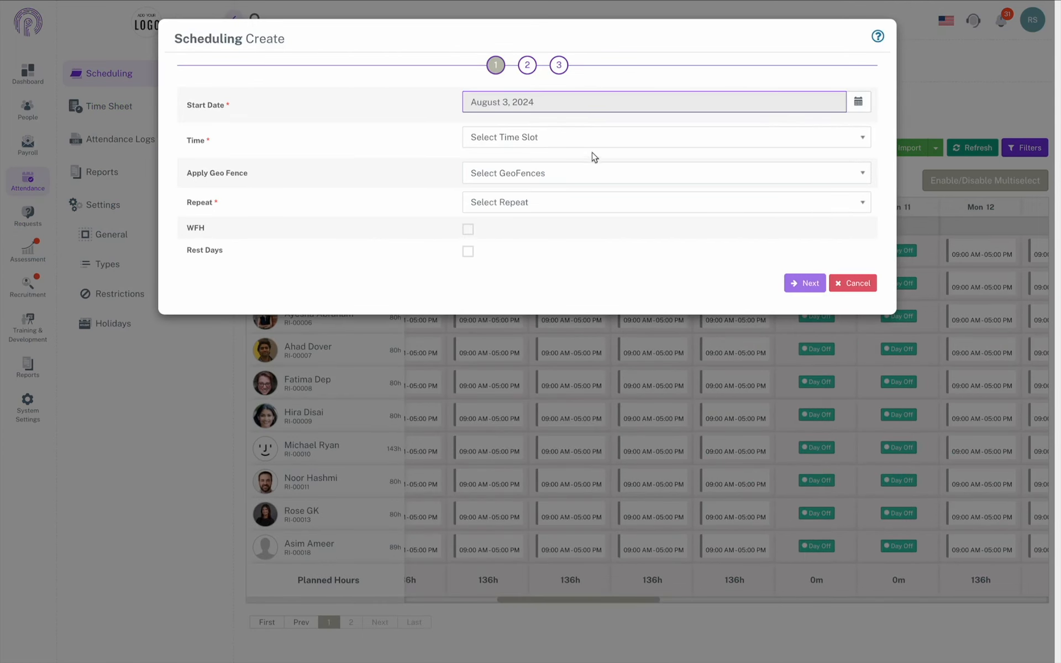
left_click(586, 139)
scroll(586, 260, "down", 2)
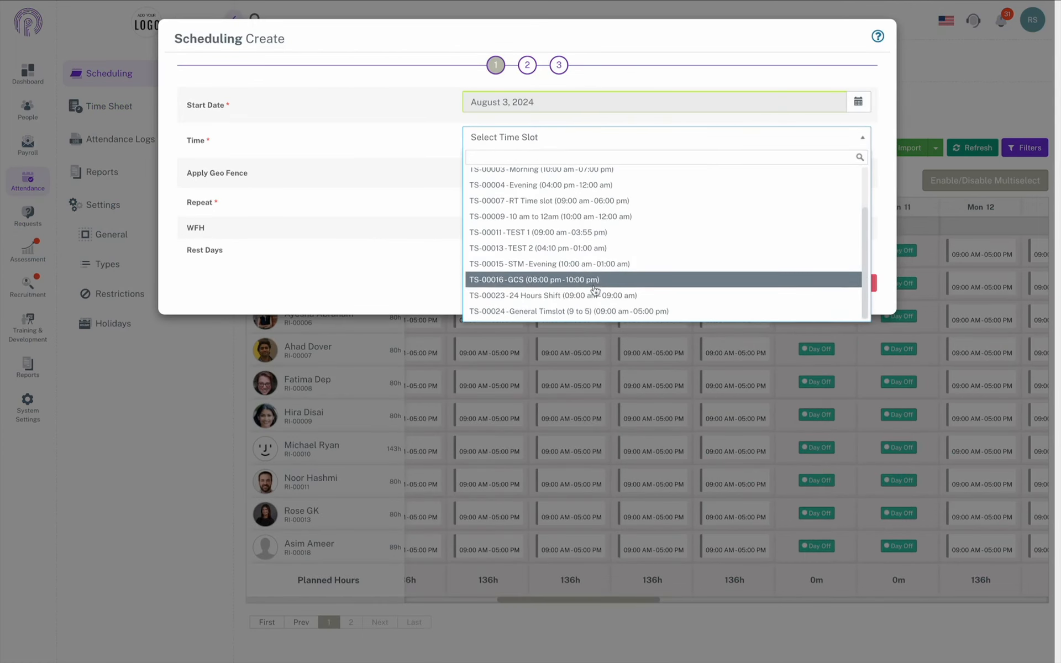
left_click(599, 294)
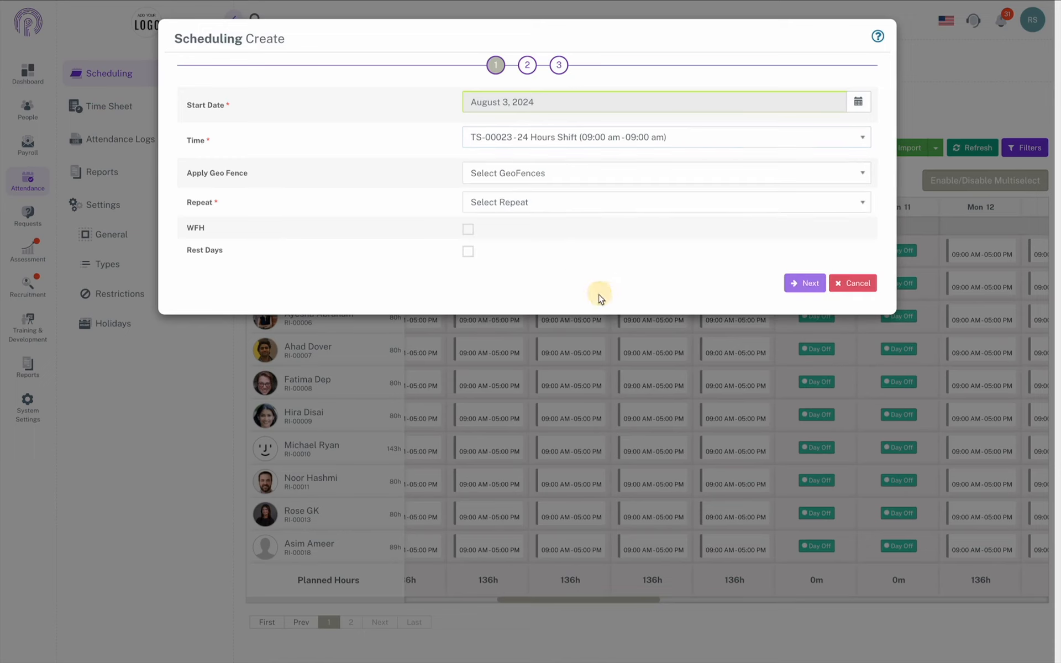
Step: Repeat the shift every week on Saturdays until August 14, 2024
left_click(548, 205)
left_click(546, 273)
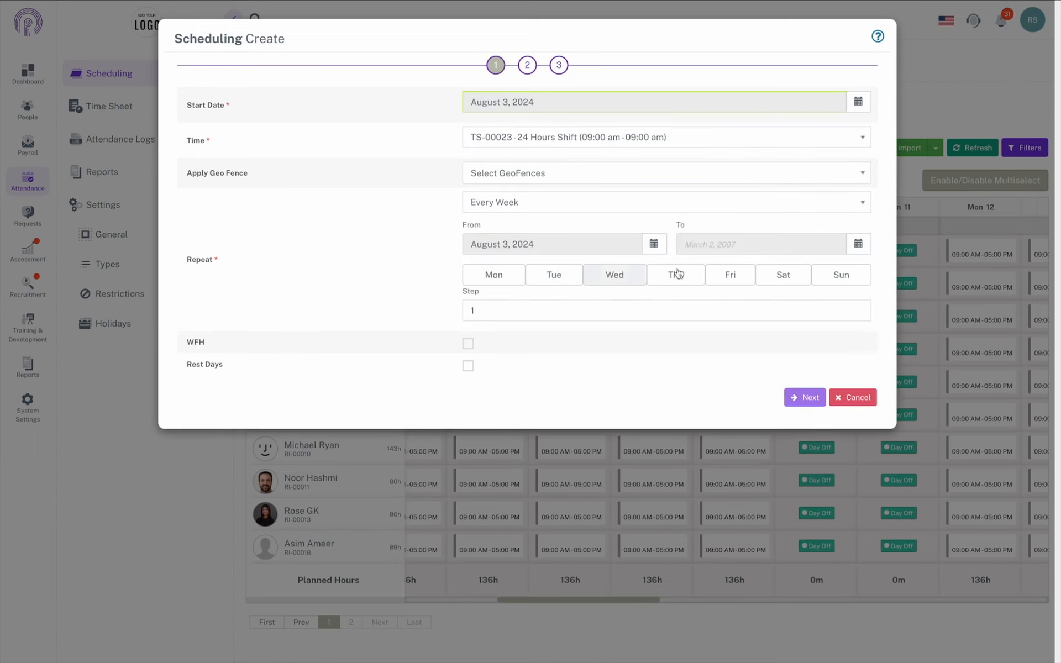
left_click(770, 278)
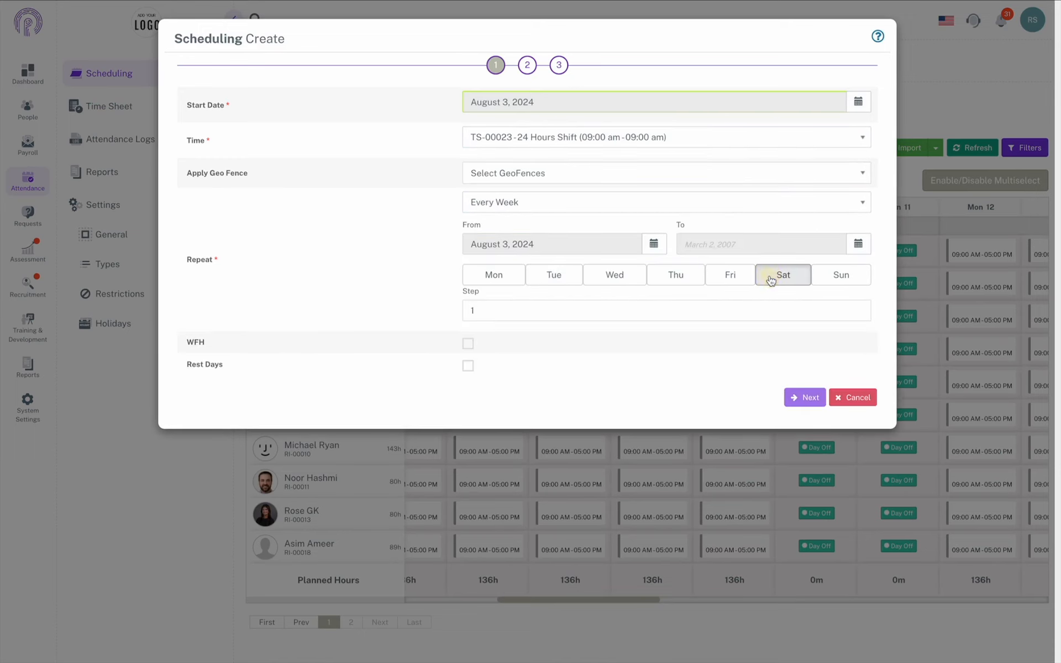
left_click(858, 245)
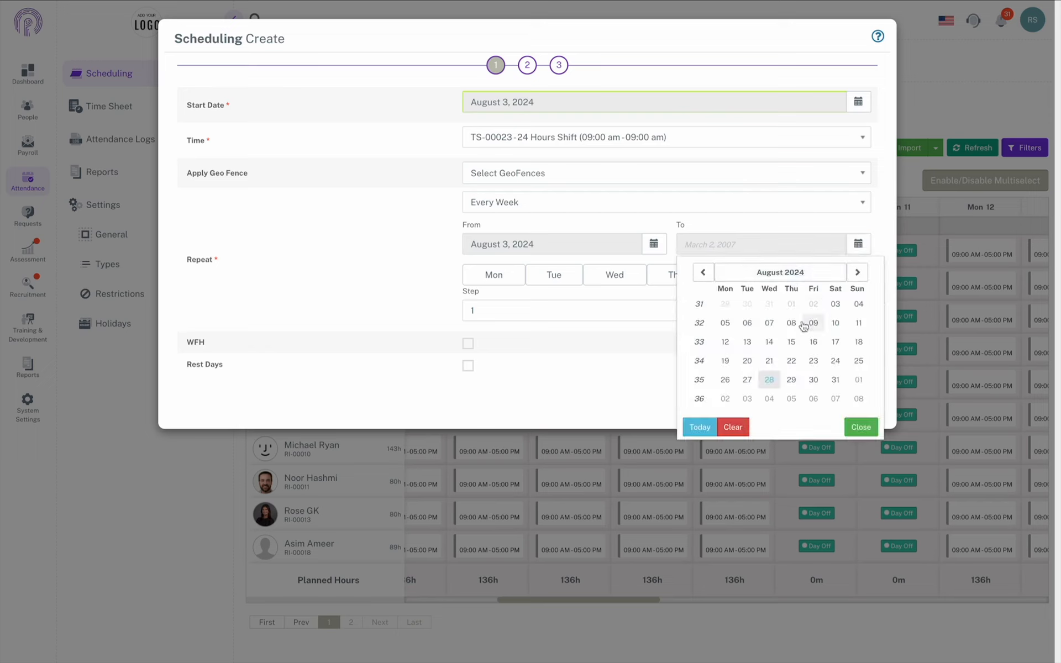
left_click(770, 342)
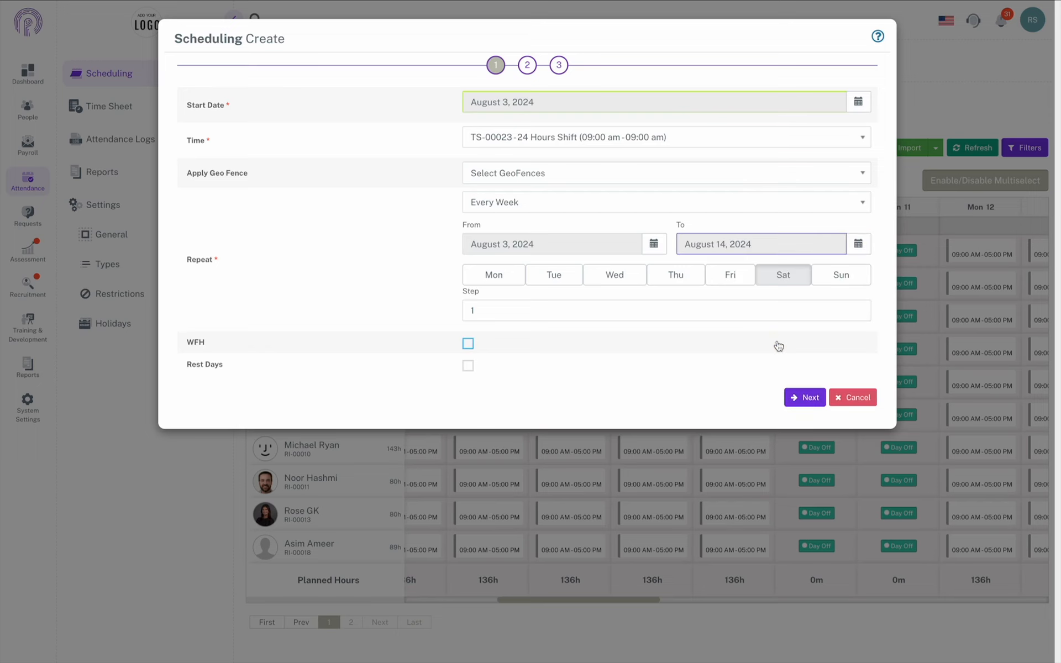
Step: Set the repeat step to 2 and move on to choosing employees
left_click(578, 310)
key("BackSpace")
type("2")
left_click(695, 388)
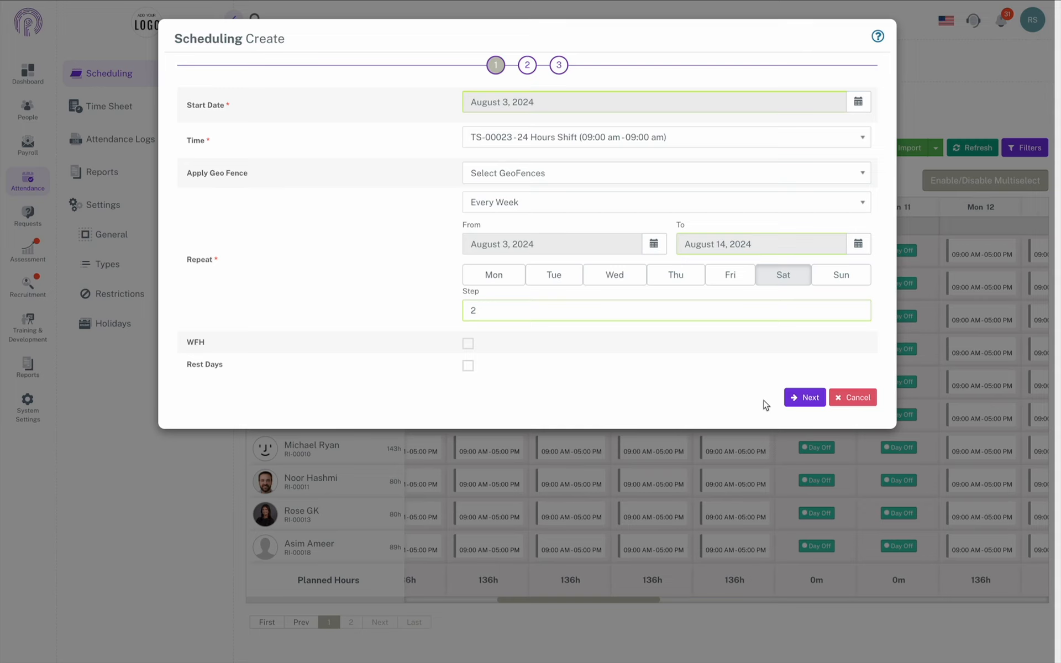
left_click(788, 397)
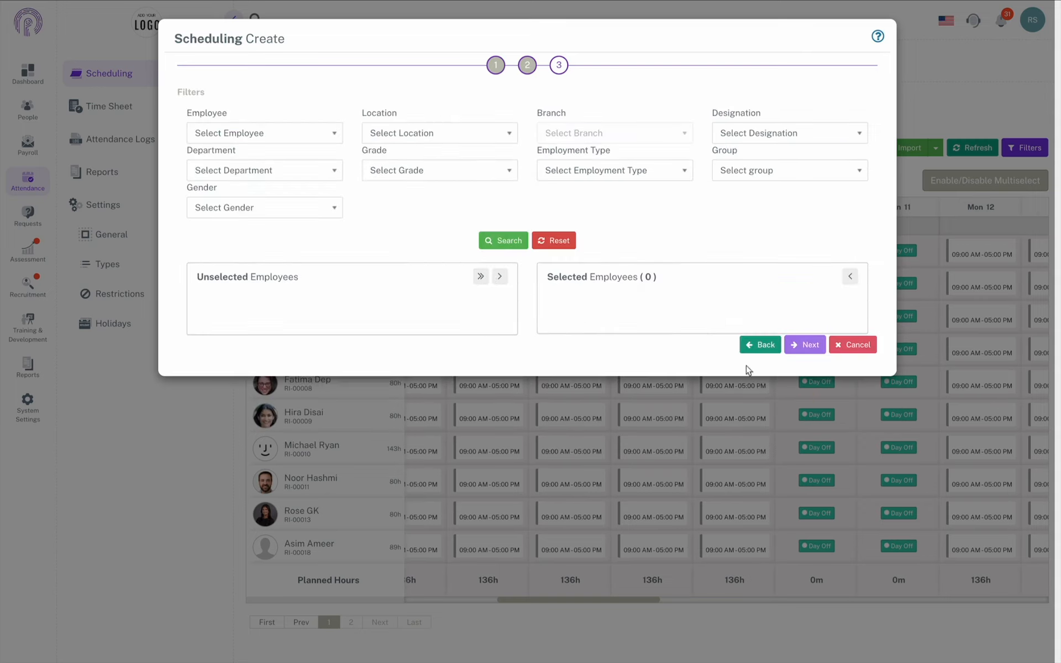
Step: Select all 17 employees and save the Saturday 24-hour shift assignments
left_click(480, 276)
scroll(876, 454, "down", 1)
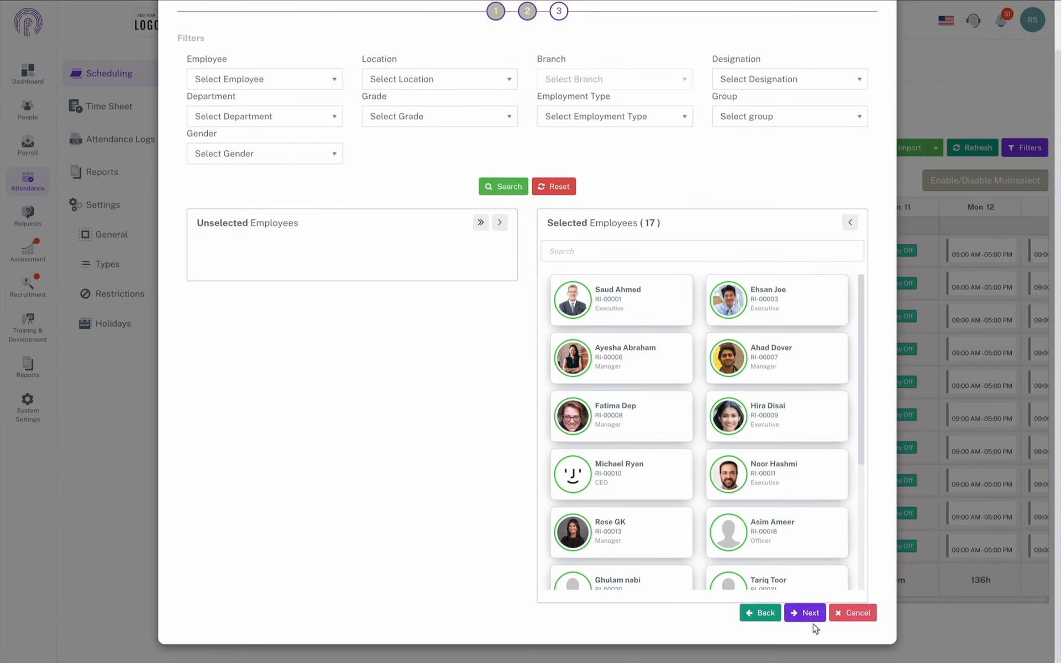
left_click(812, 616)
scroll(810, 619, "down", 5)
left_click(810, 614)
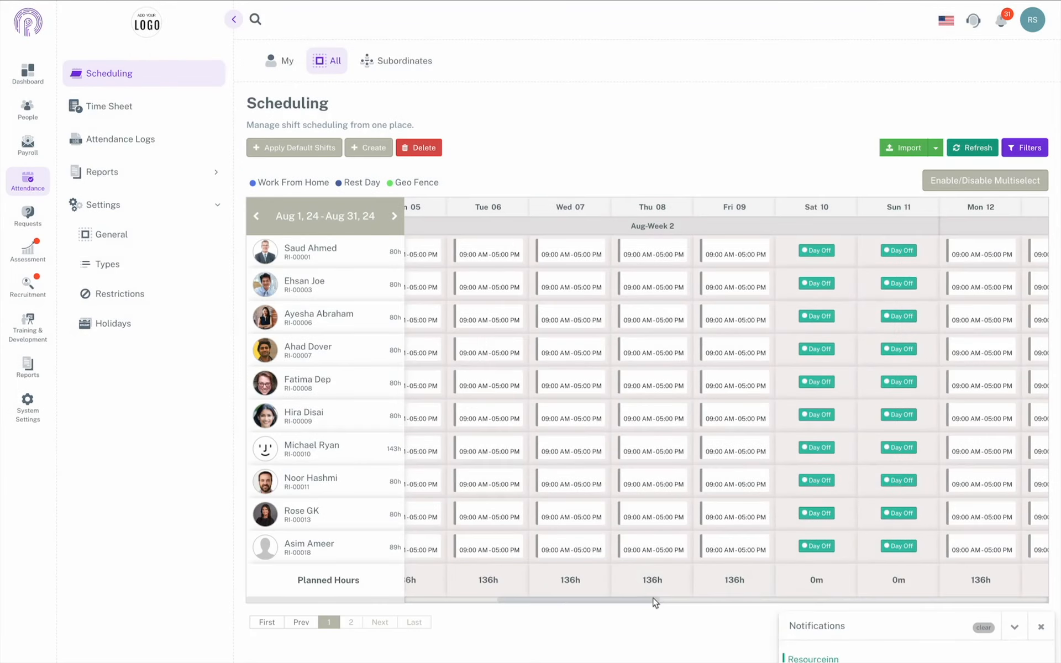
left_click_drag(658, 602, 502, 602)
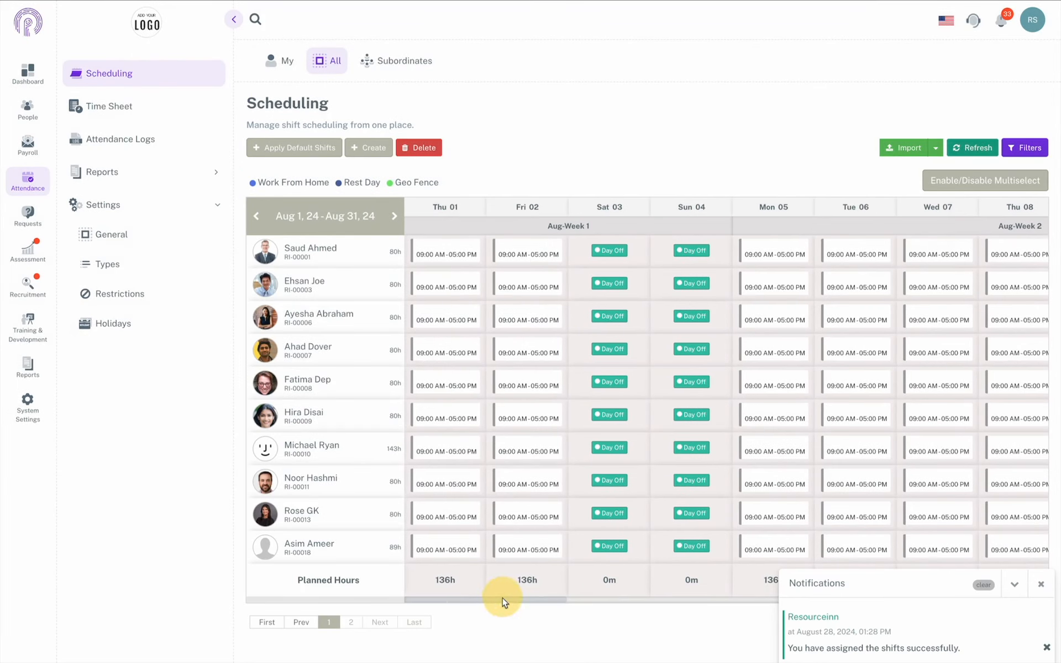
Step: Refresh the grid and review the 09:00–09:00 shifts on Saturday, August 3
left_click(974, 148)
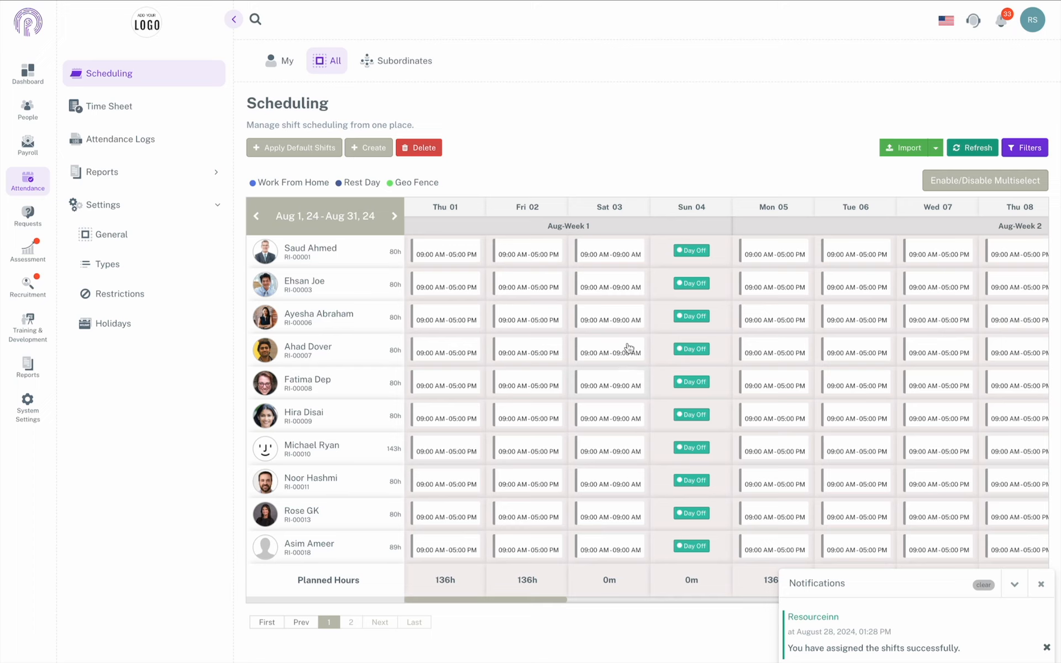
scroll(628, 373, "right", 6)
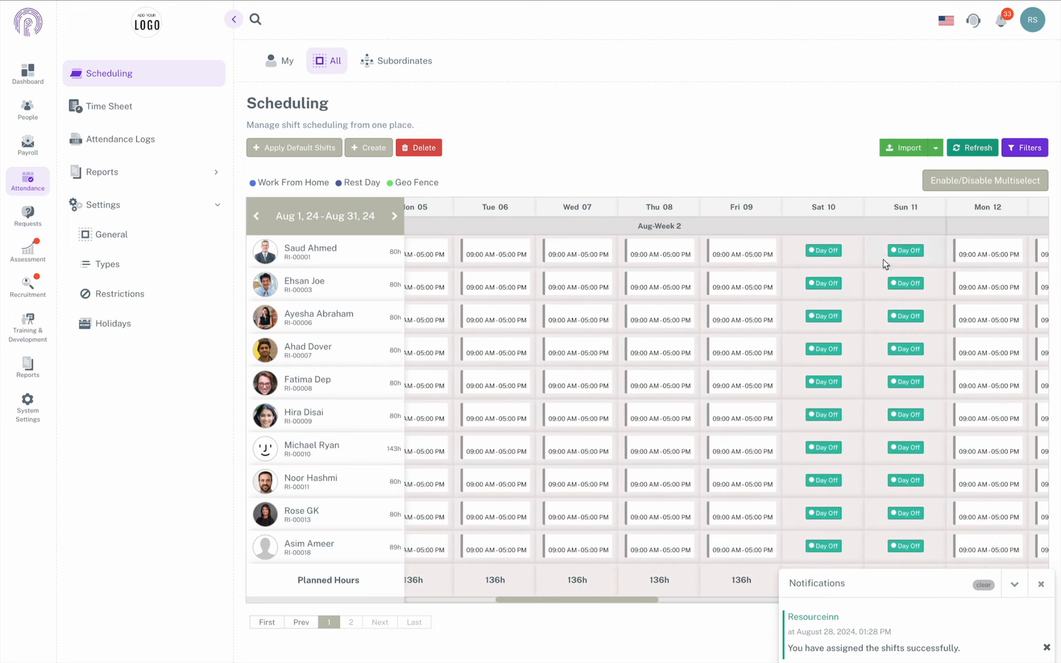
scroll(848, 347, "right", 3)
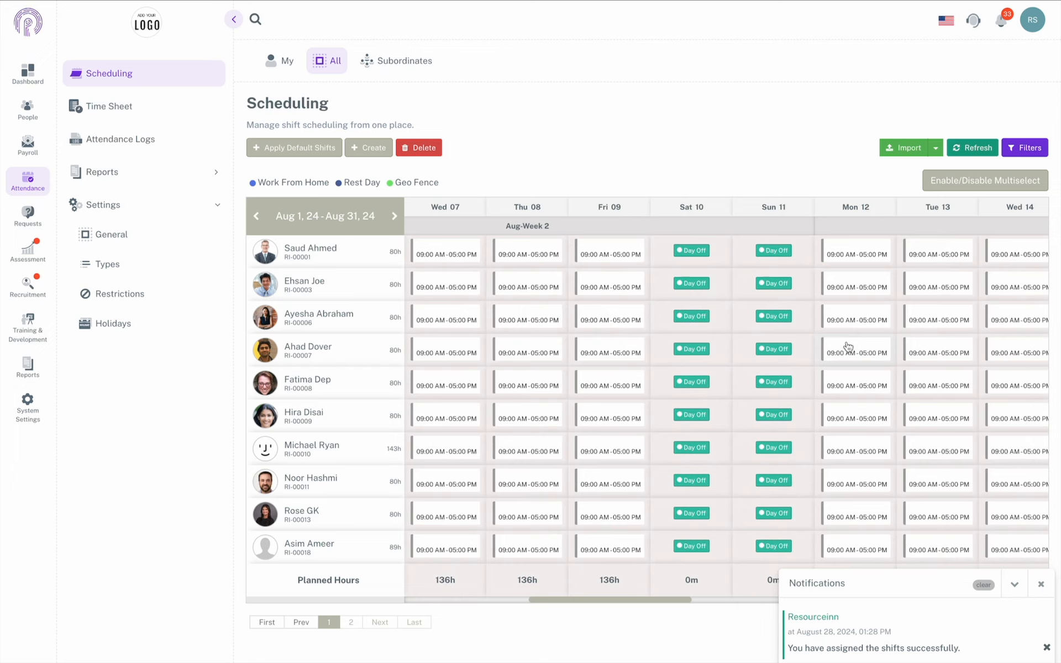